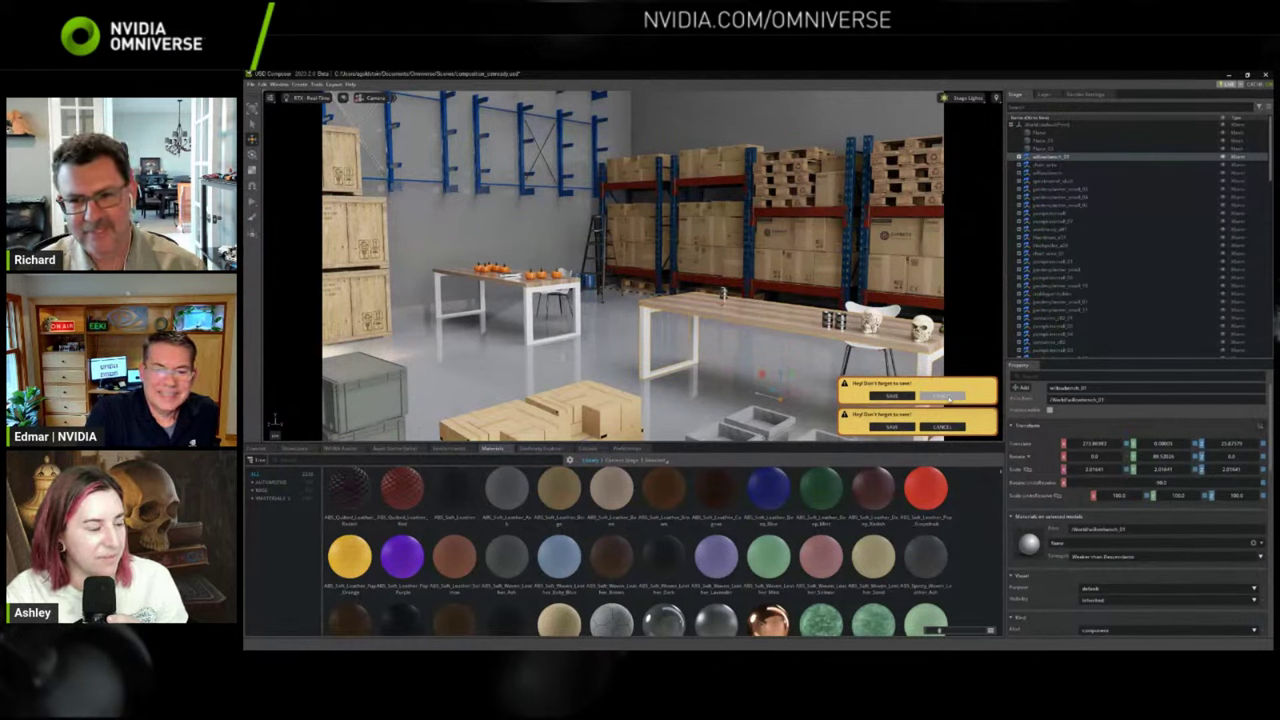
Dismiss the two save reminders and bring up the SimReady Explorer asset library.
{"action": "left_click", "coordinate": [942, 396]}
{"action": "left_click", "coordinate": [945, 427]}
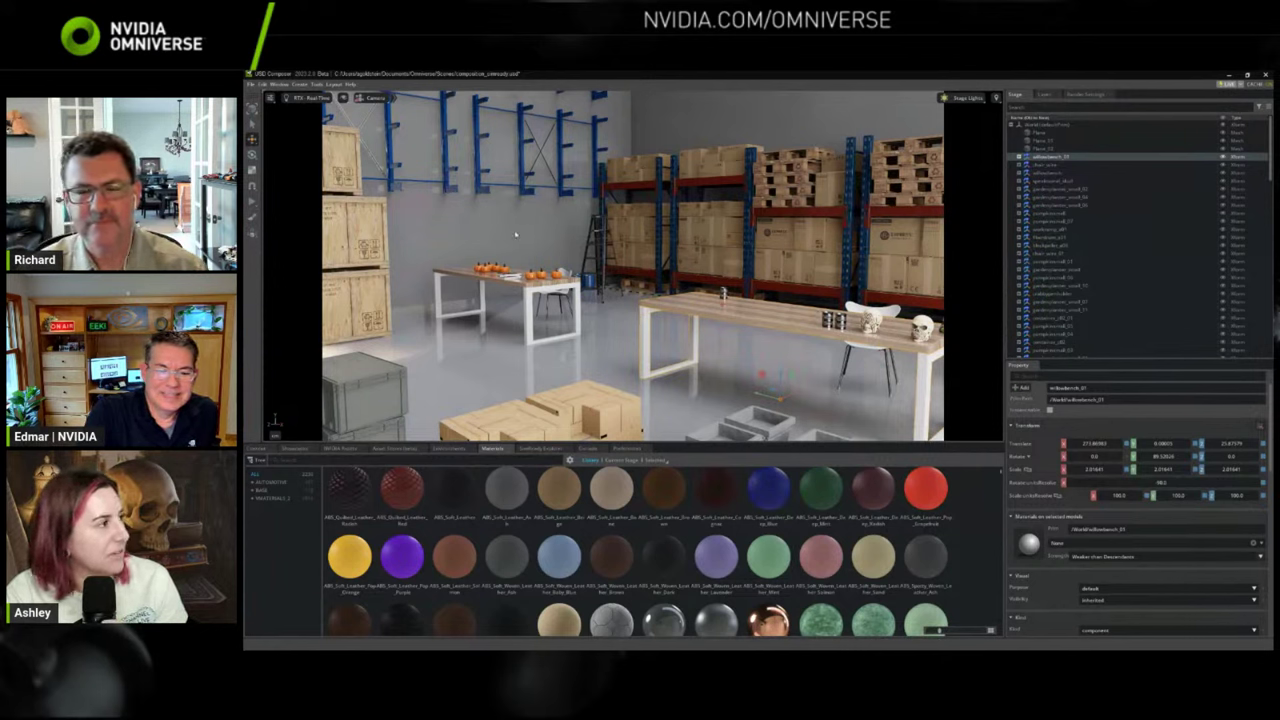
{"action": "left_click", "coordinate": [546, 449]}
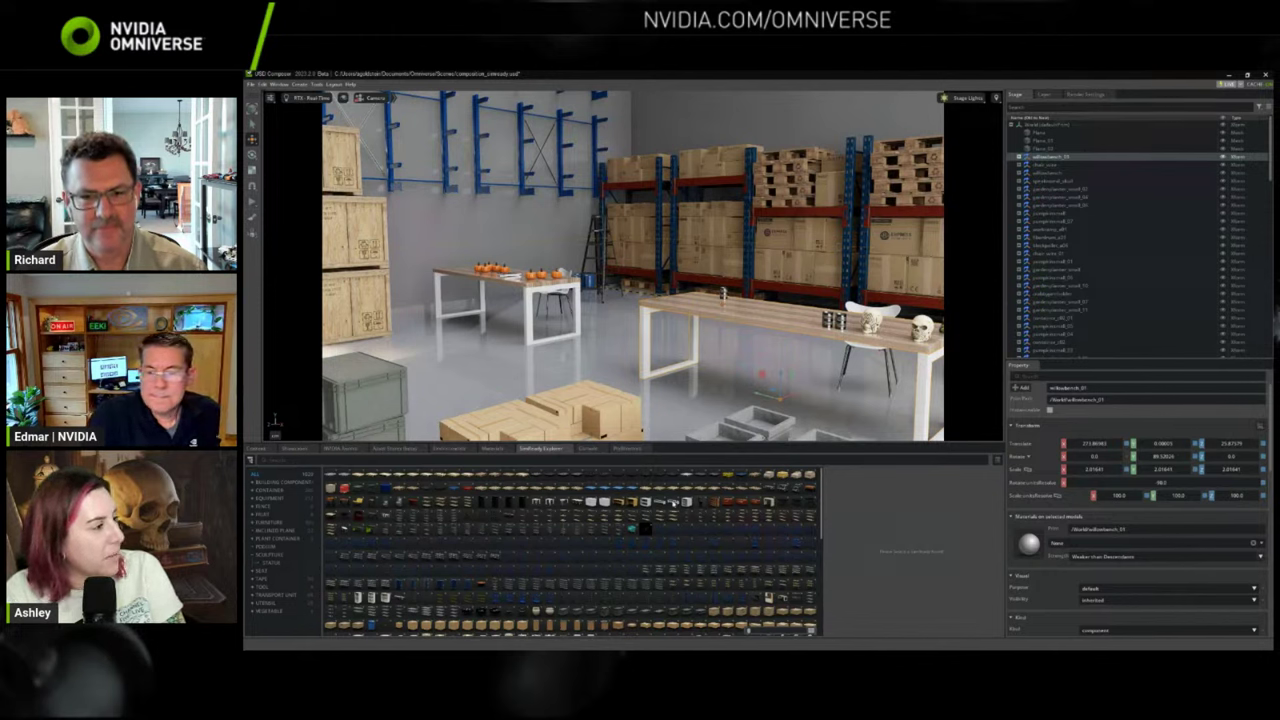
{"action": "left_click", "coordinate": [340, 448]}
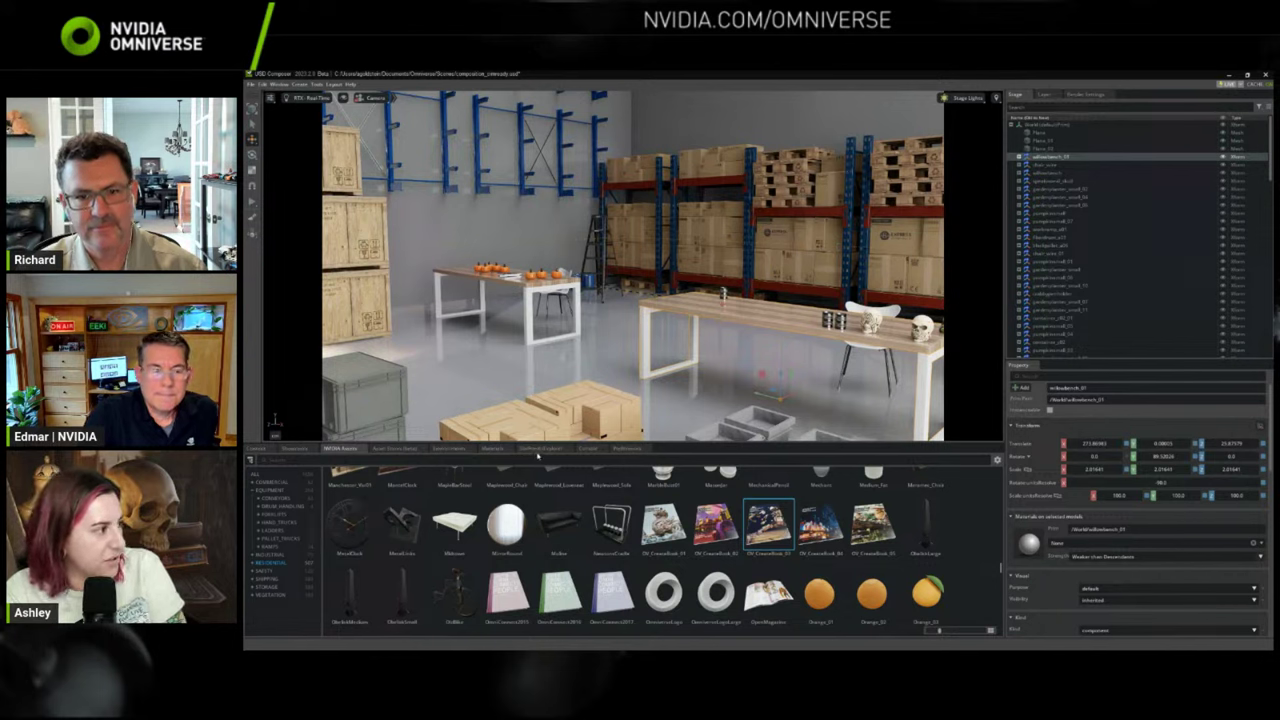
{"action": "left_click", "coordinate": [539, 449]}
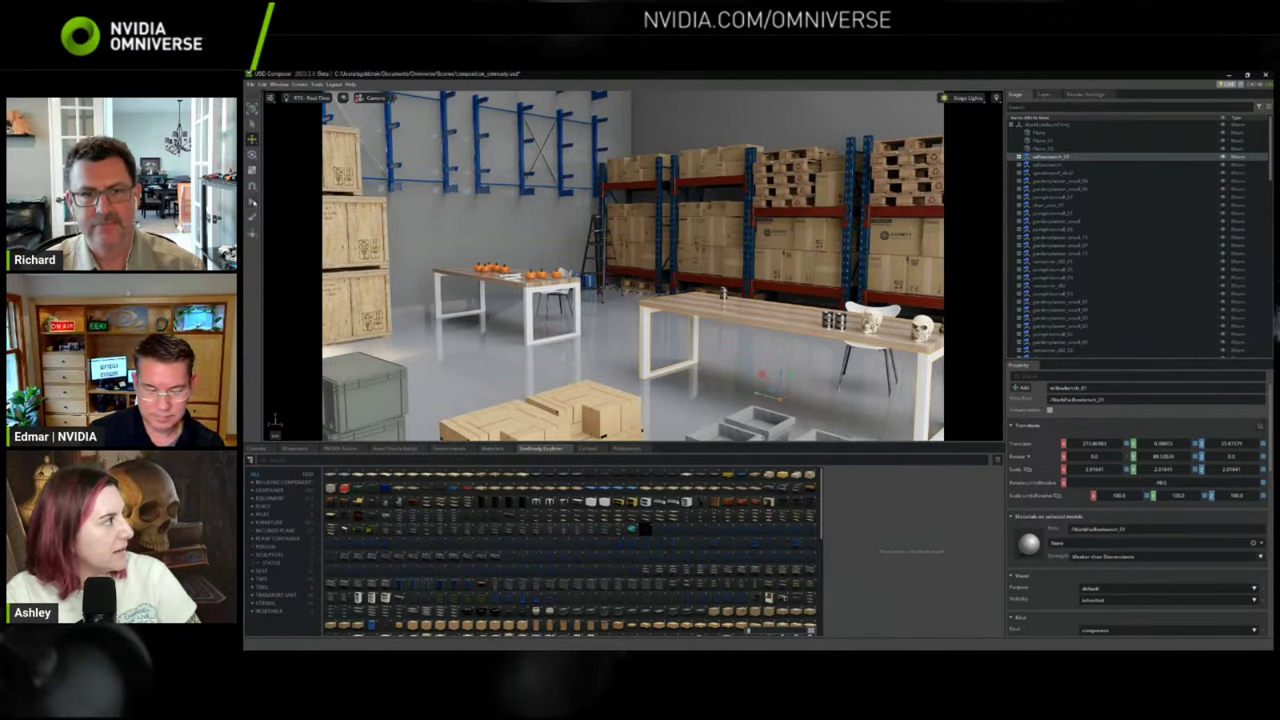
Play the physics simulation of the warehouse scene briefly and stop it again.
{"action": "left_click", "coordinate": [253, 216]}
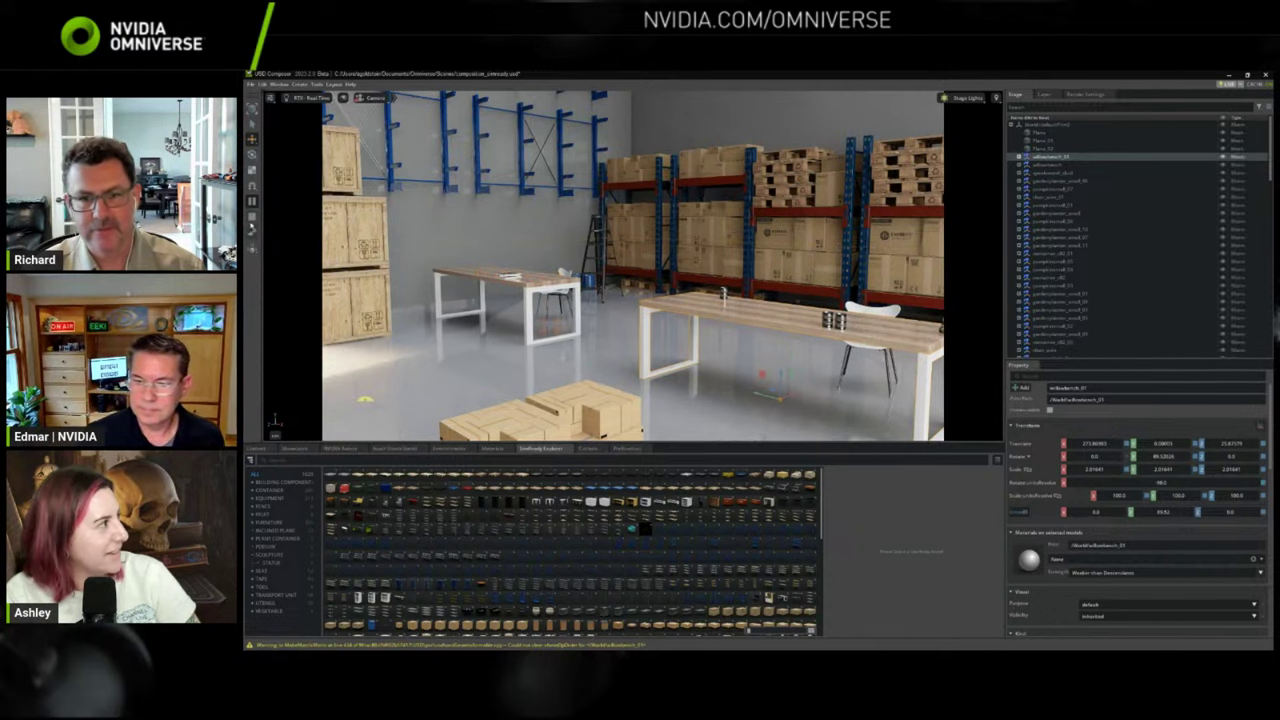
{"action": "left_click", "coordinate": [253, 216]}
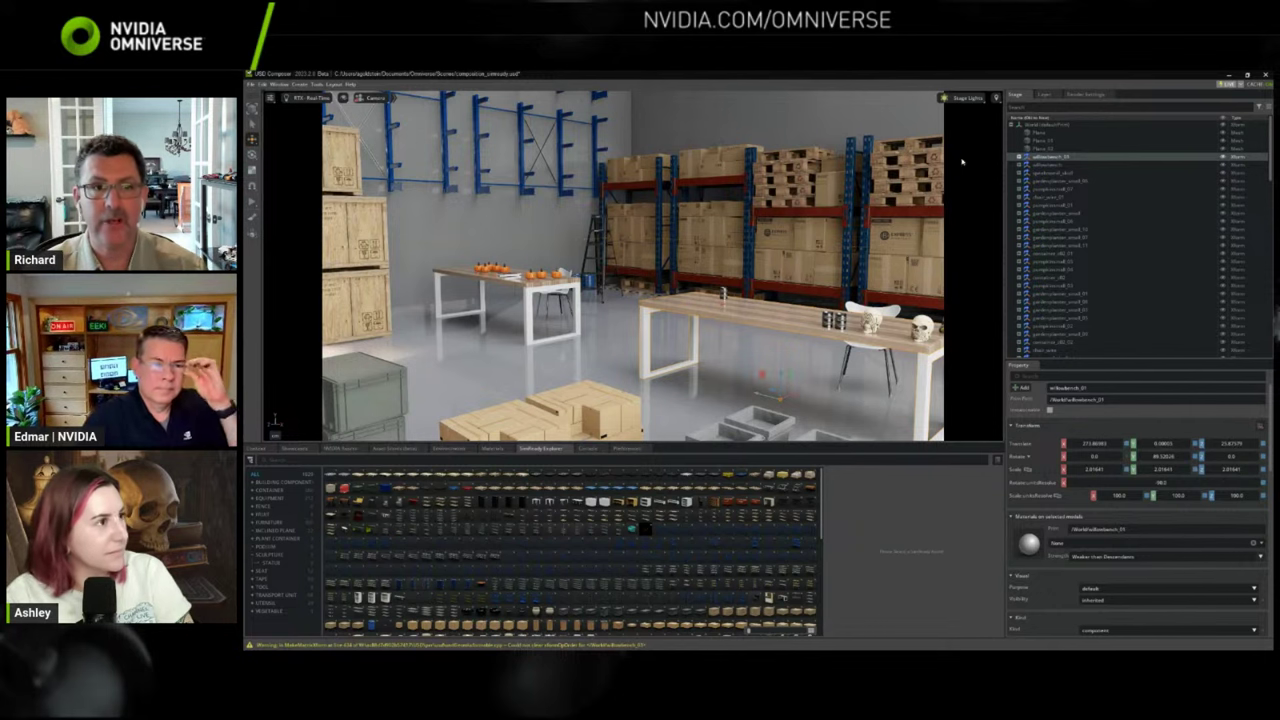
Set the physics collider display in the viewport to All so every object's collider is outlined.
{"action": "left_click", "coordinate": [343, 98]}
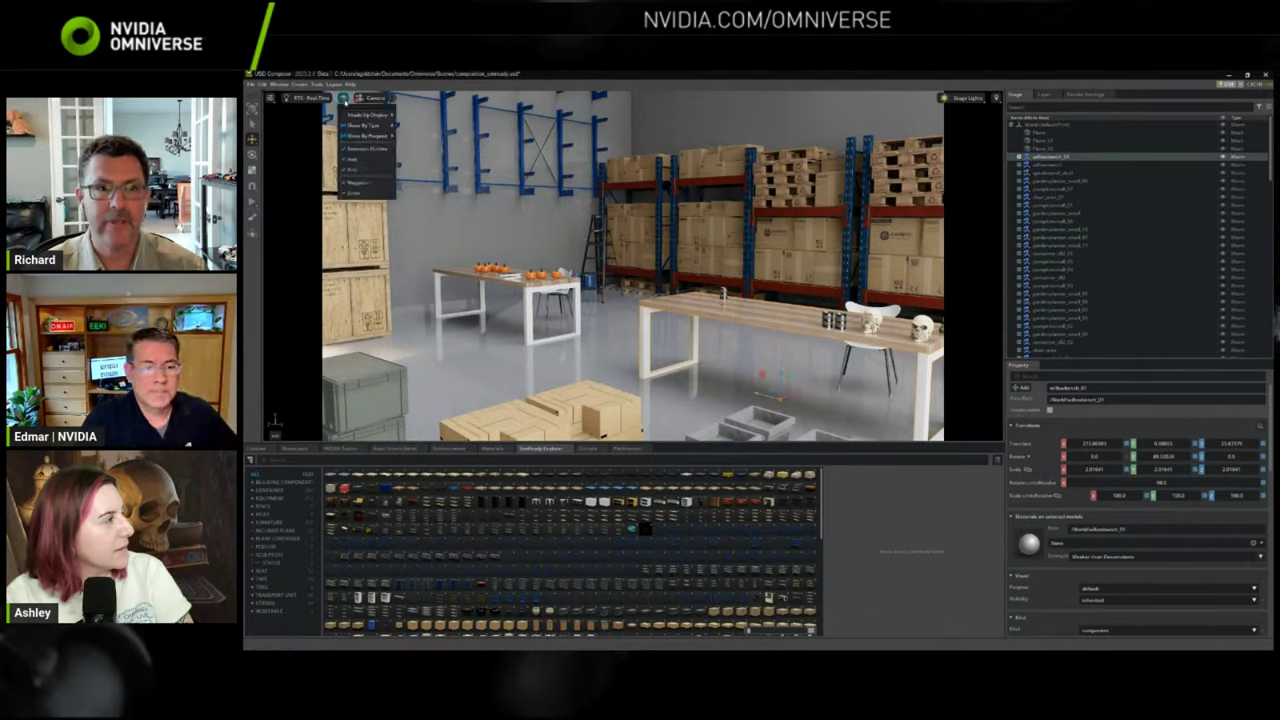
{"action": "mouse_move", "coordinate": [355, 127]}
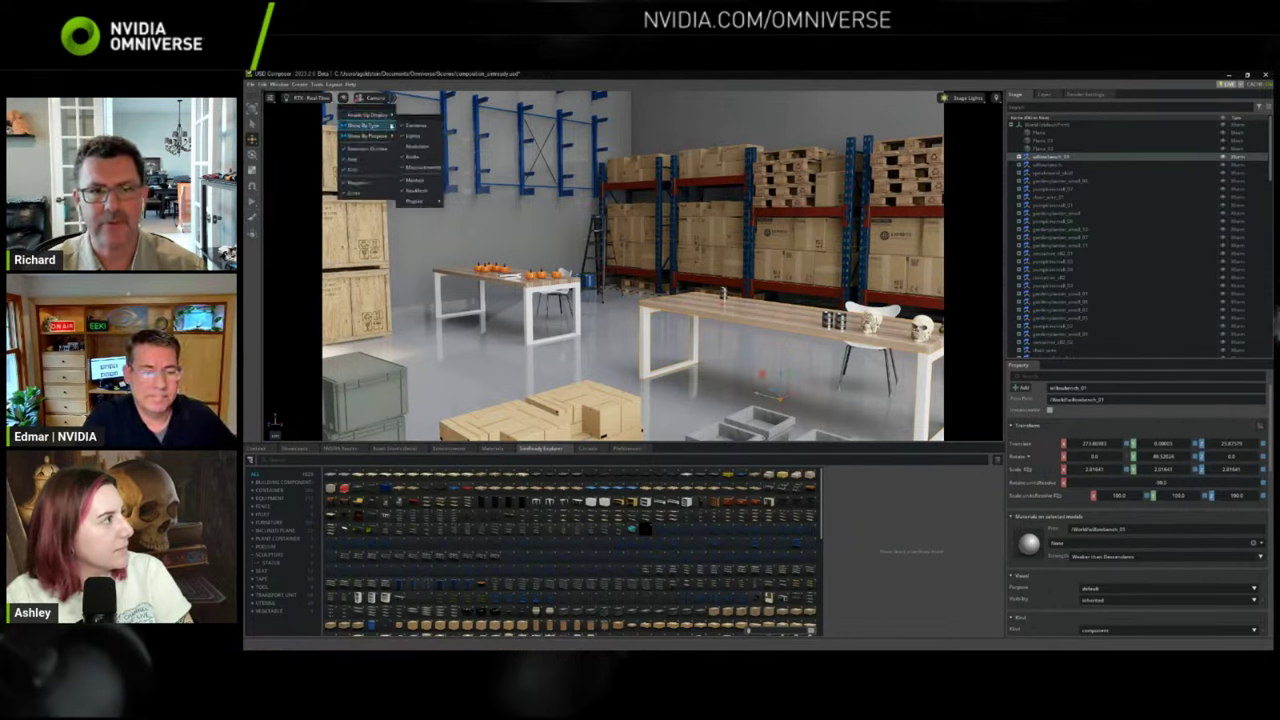
{"action": "mouse_move", "coordinate": [420, 201]}
{"action": "mouse_move", "coordinate": [493, 222]}
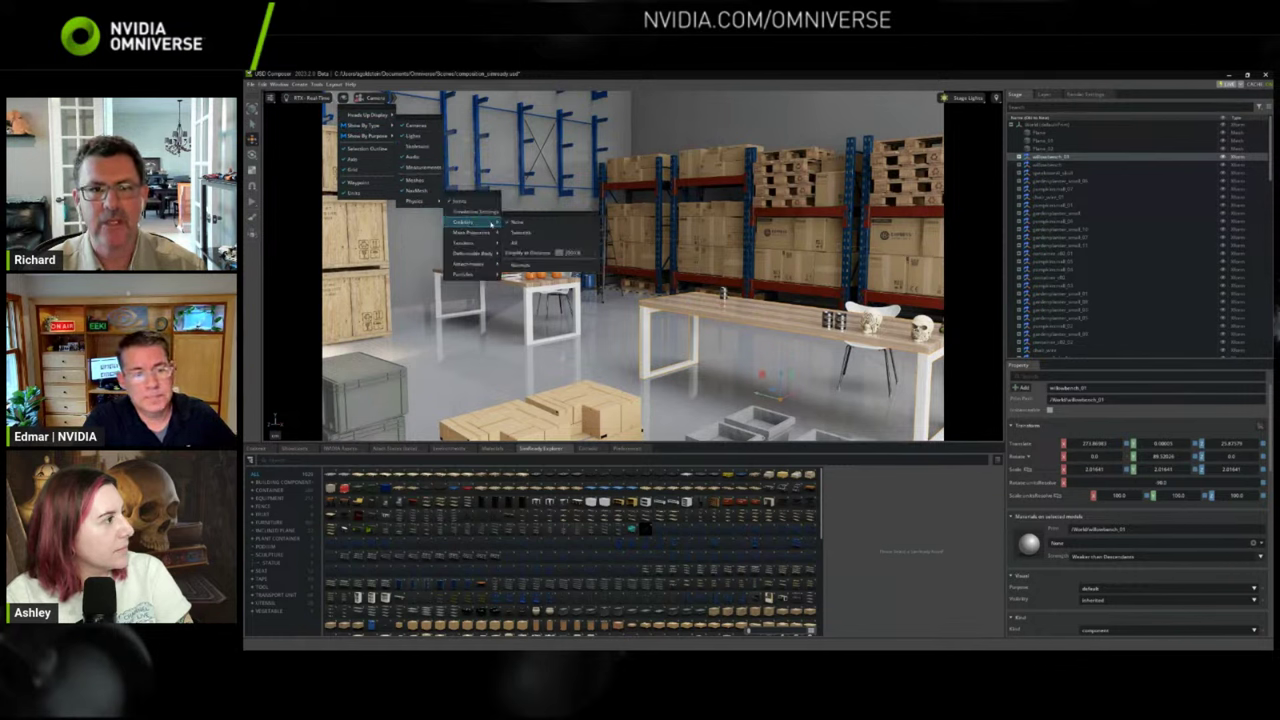
{"action": "left_click", "coordinate": [512, 243]}
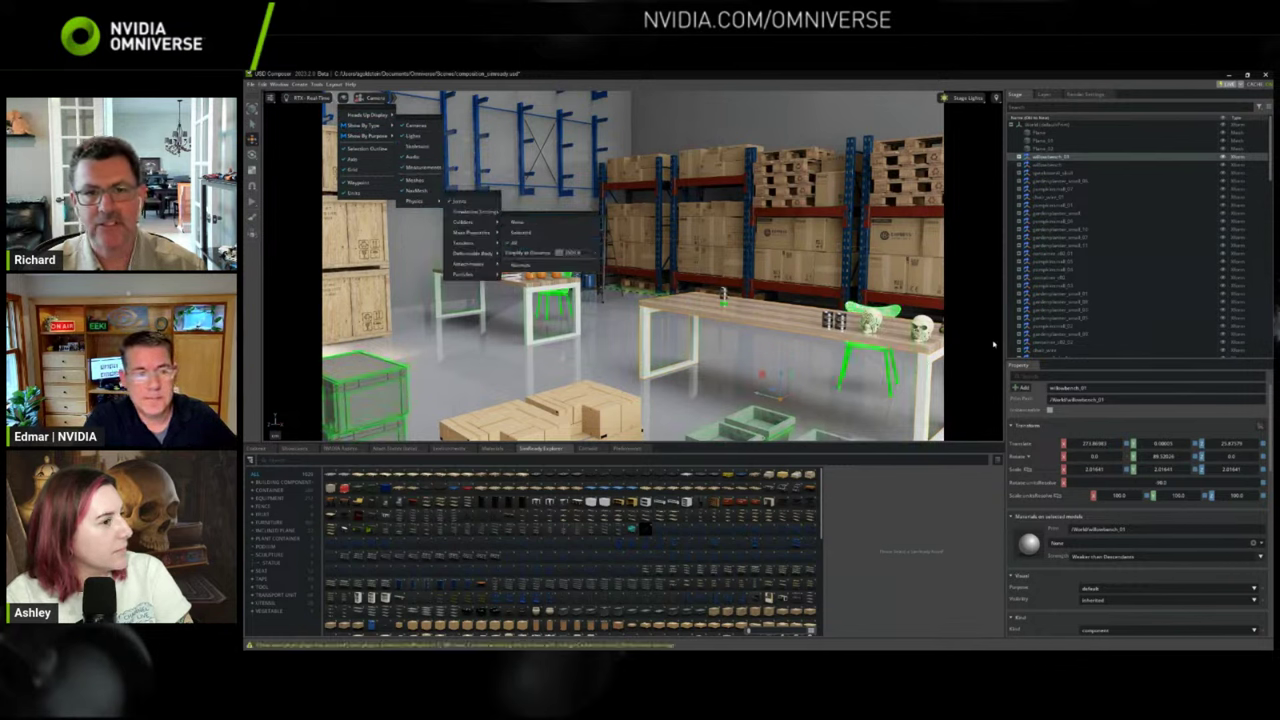
{"action": "left_click", "coordinate": [1004, 344]}
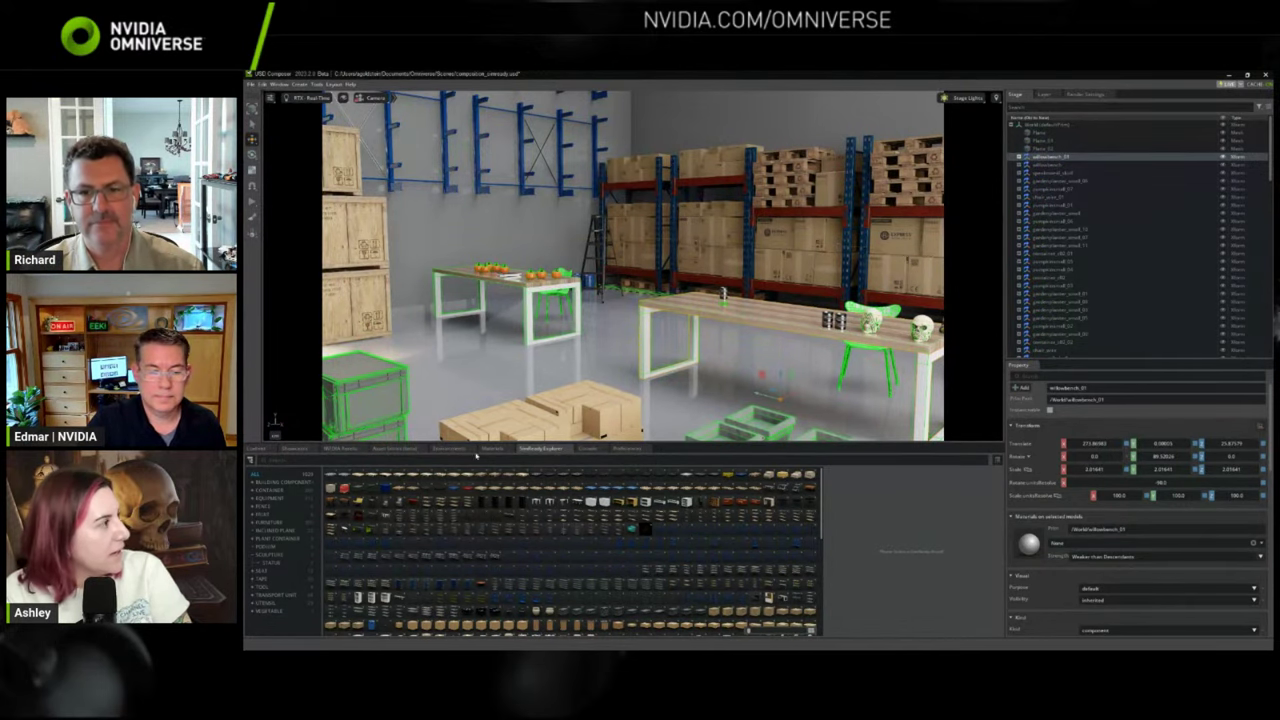
Open the Asset Validator, review its rule list, and analyze the current stage with all rules enabled.
{"action": "left_click", "coordinate": [278, 84]}
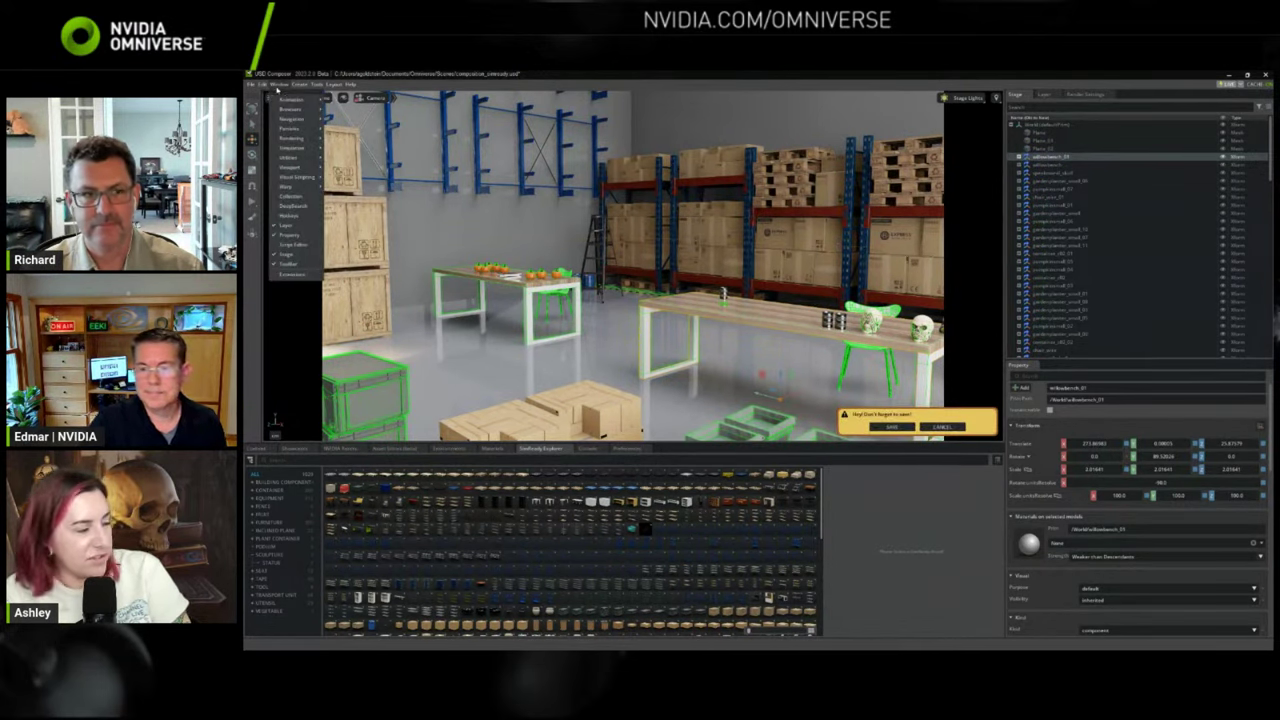
{"action": "mouse_move", "coordinate": [292, 100]}
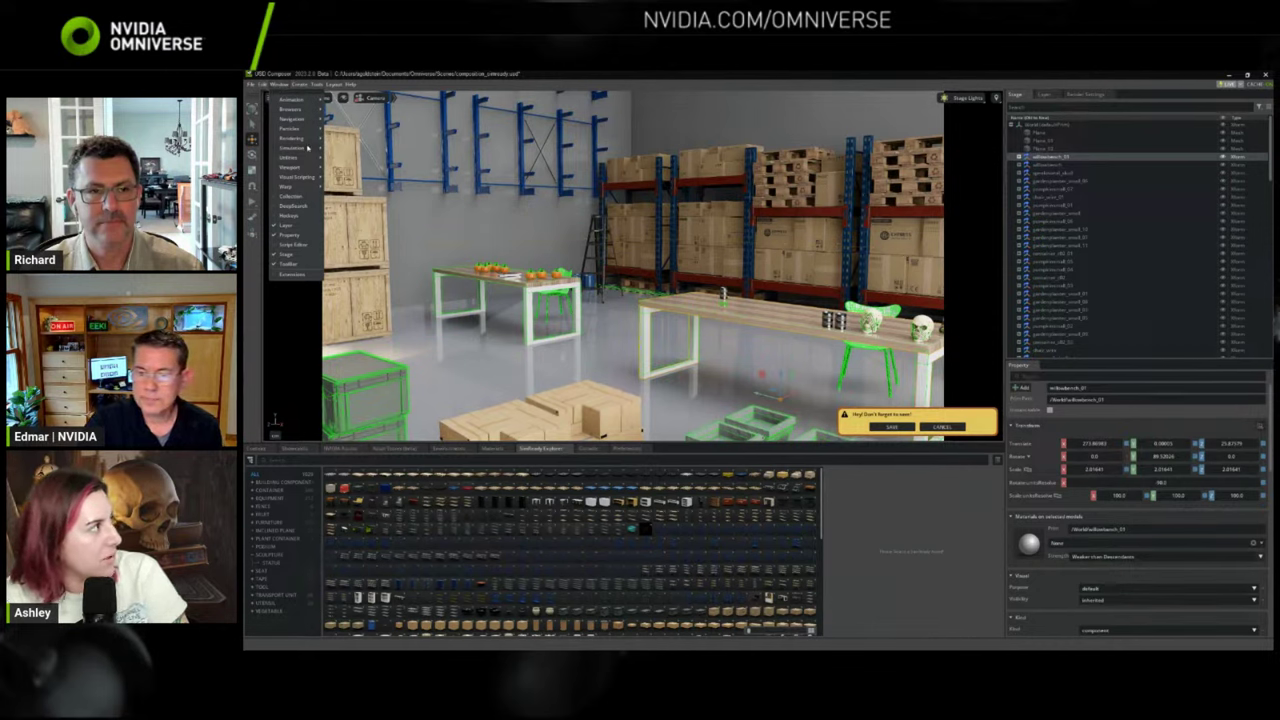
{"action": "mouse_move", "coordinate": [305, 158]}
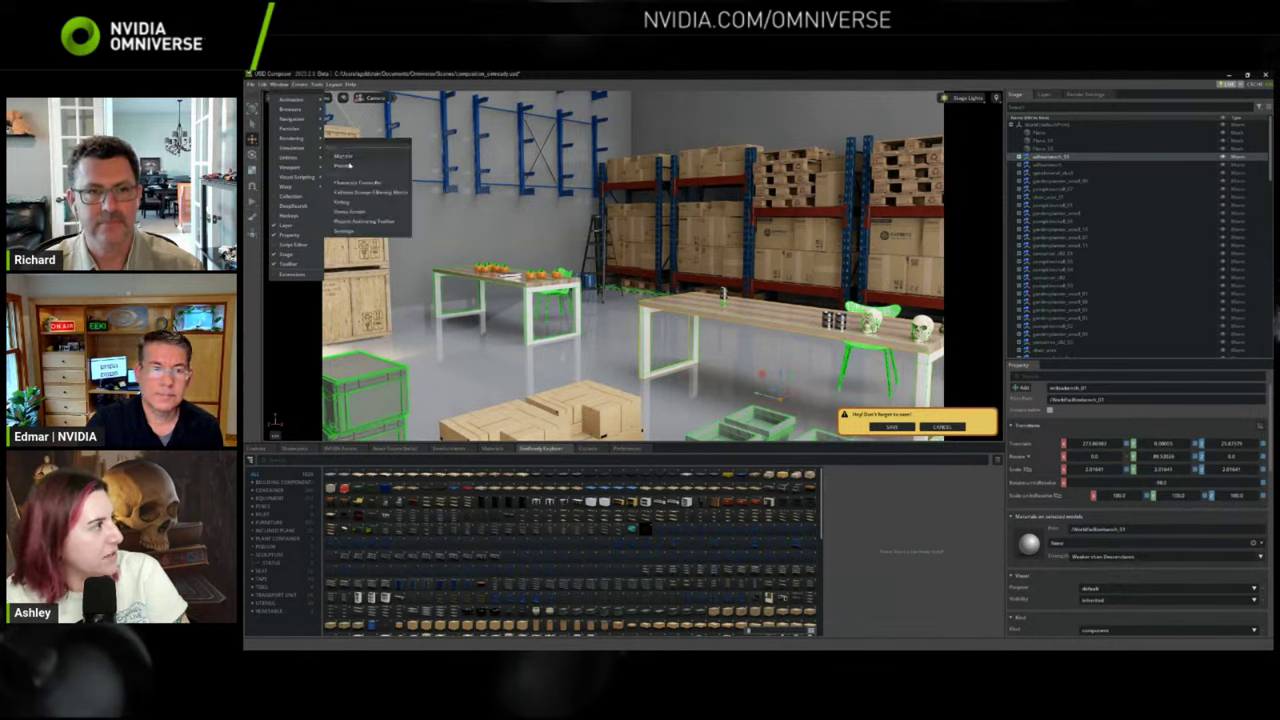
{"action": "left_click", "coordinate": [340, 179]}
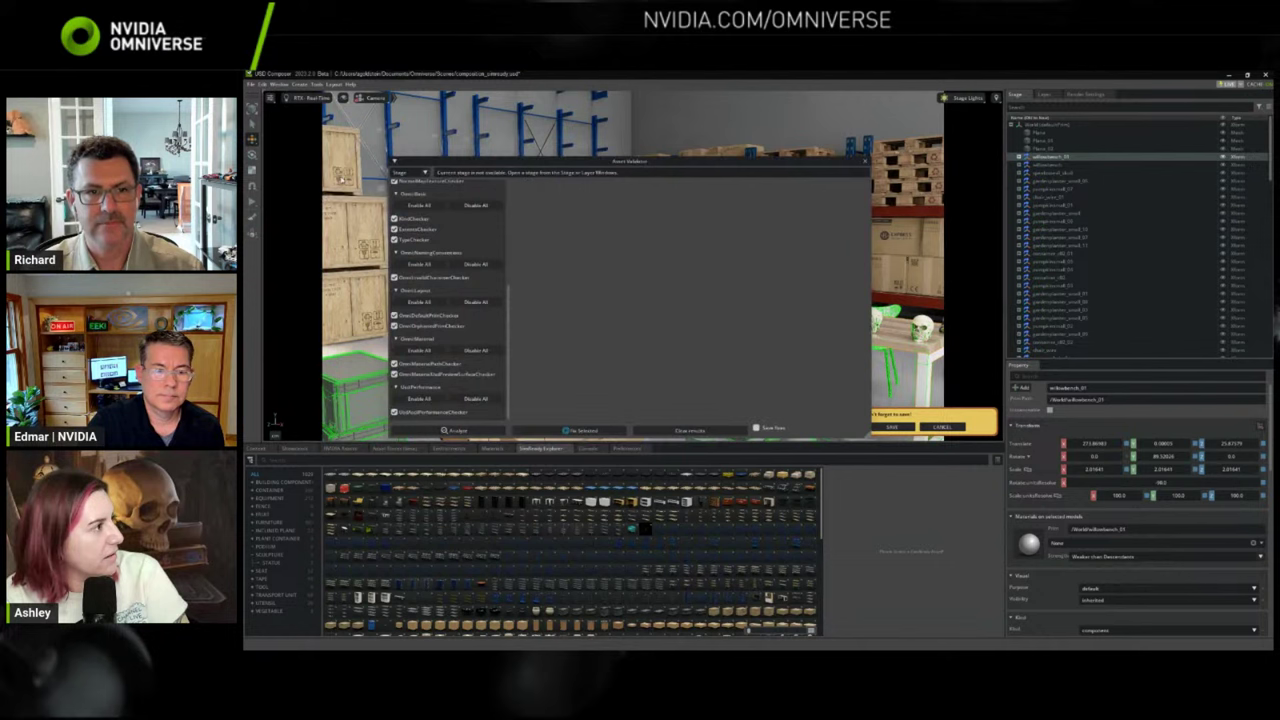
{"action": "scroll", "coordinate": [395, 195], "scroll_direction": "up", "scroll_amount": 5}
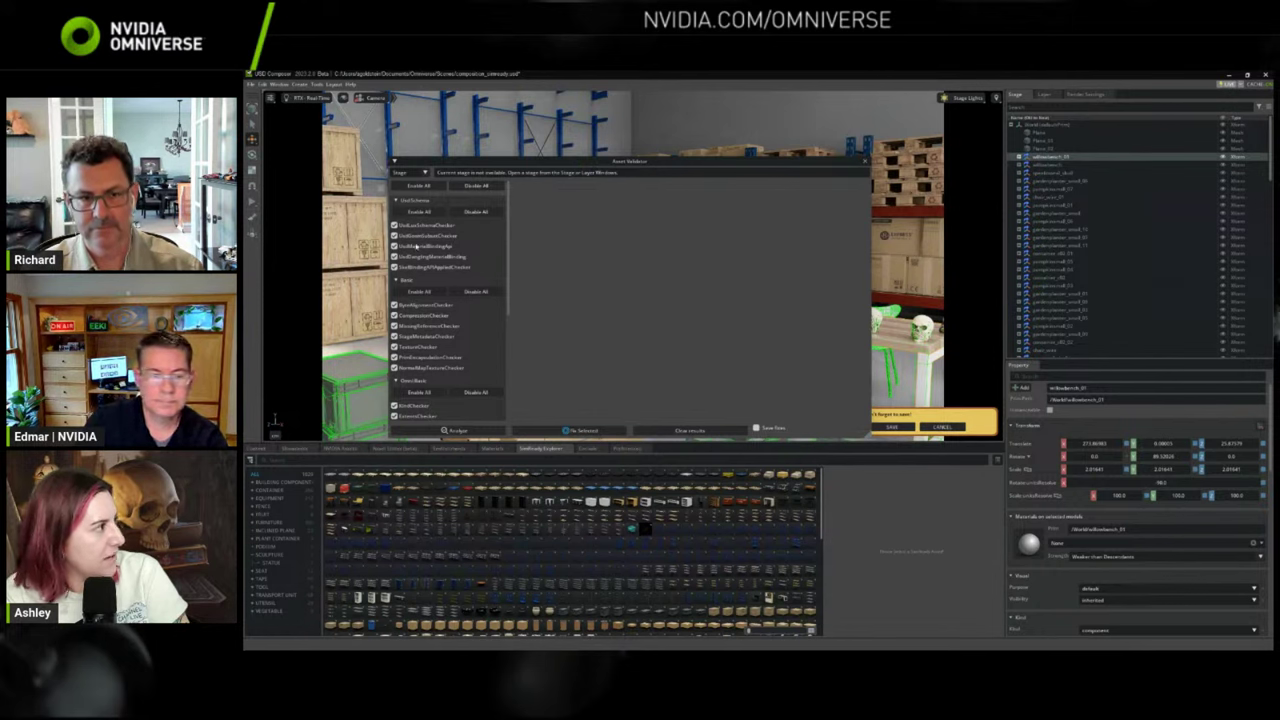
{"action": "scroll", "coordinate": [440, 300], "scroll_direction": "down", "scroll_amount": 5}
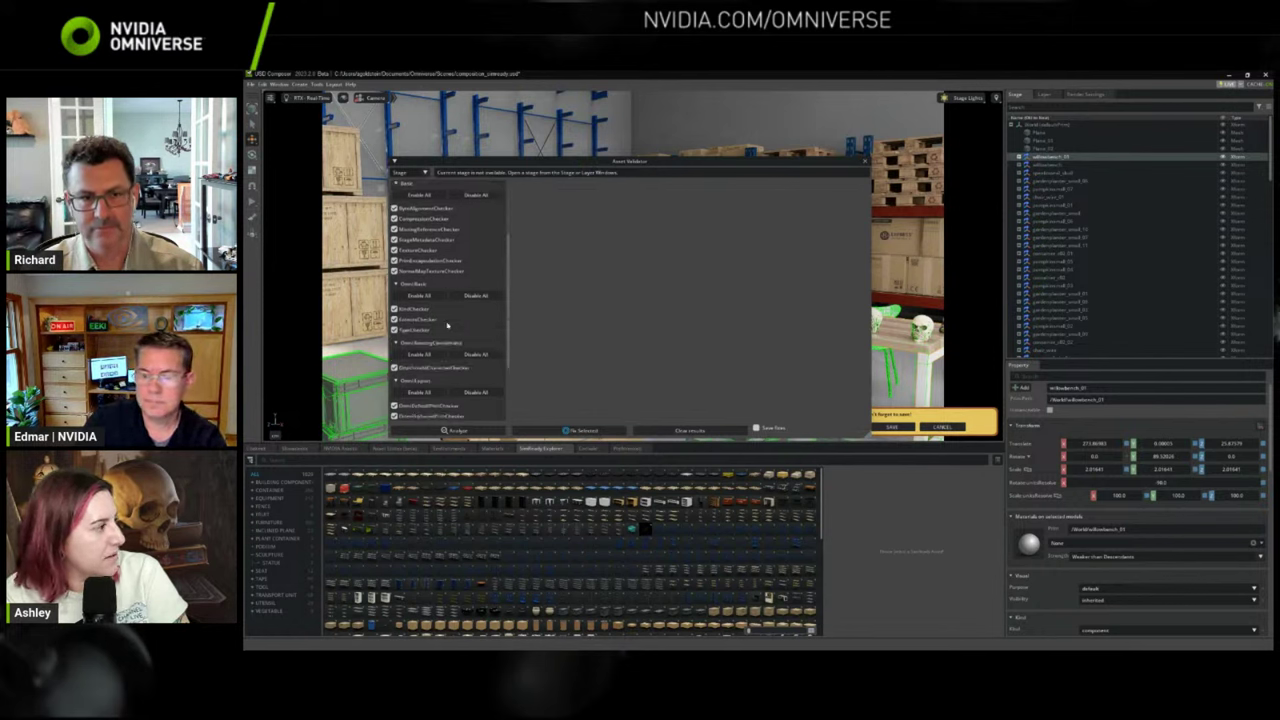
{"action": "scroll", "coordinate": [448, 341], "scroll_direction": "down", "scroll_amount": 1}
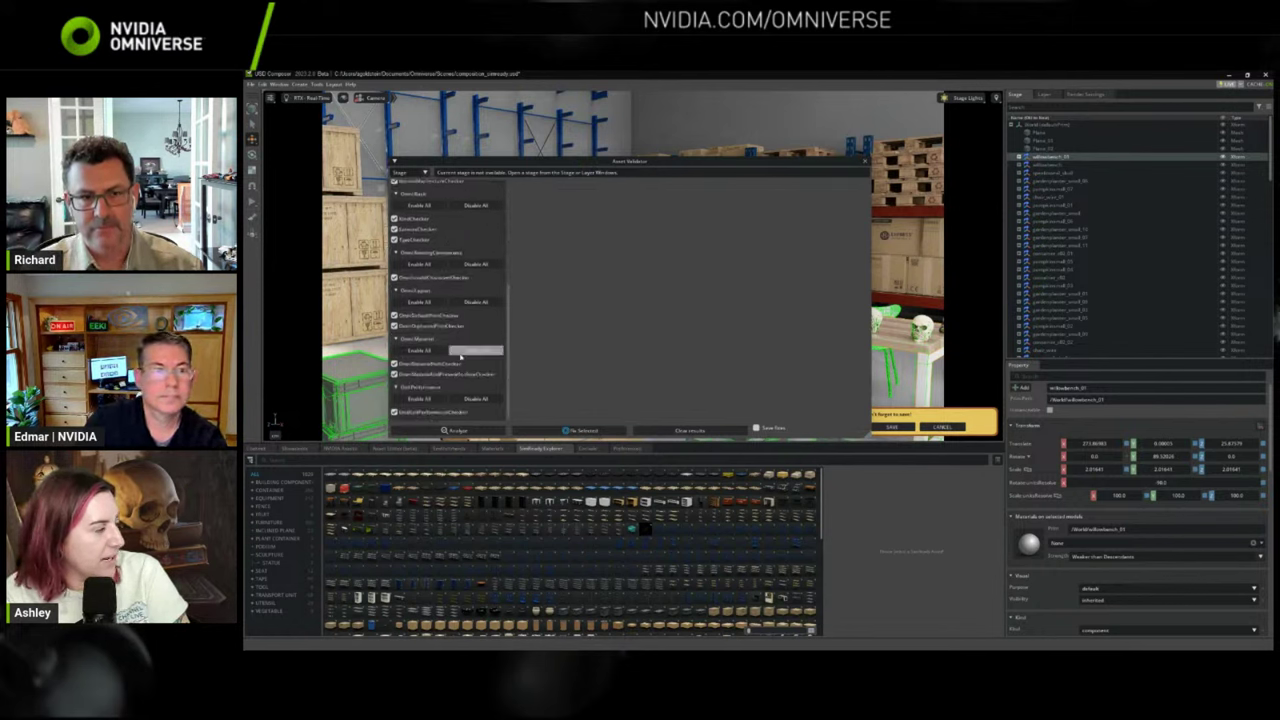
{"action": "scroll", "coordinate": [420, 250], "scroll_direction": "up", "scroll_amount": 8}
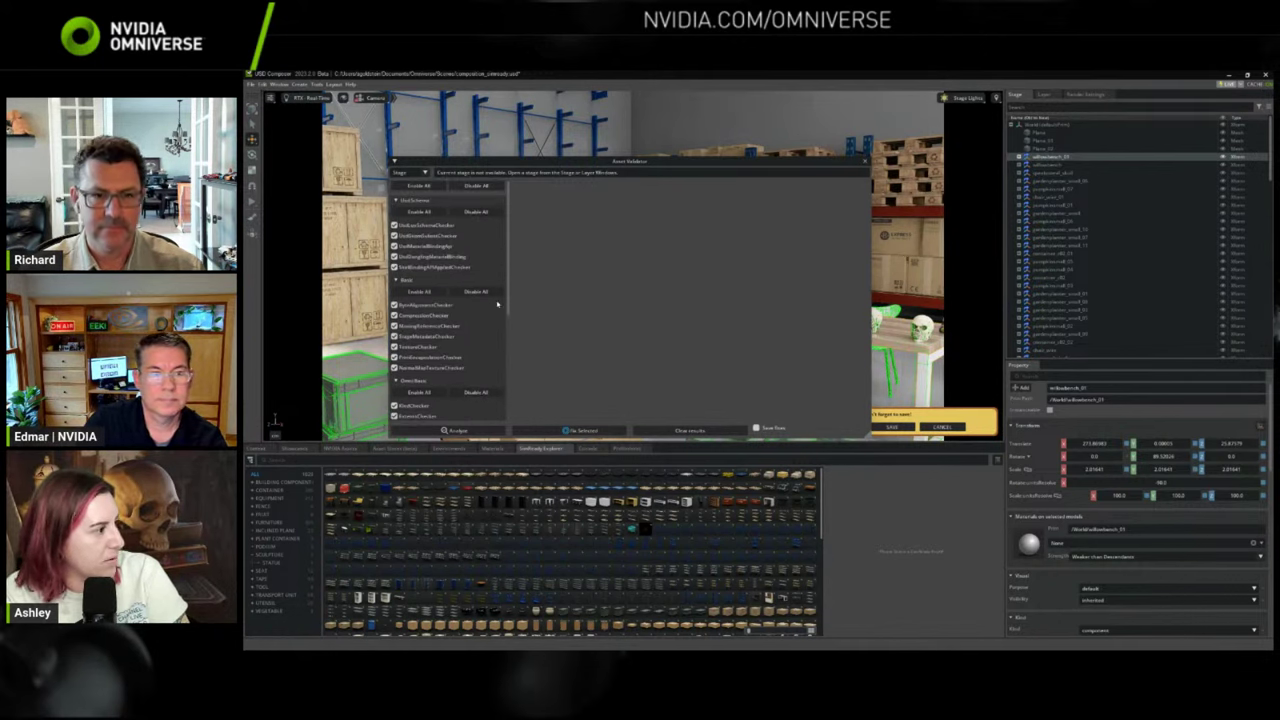
{"action": "left_click", "coordinate": [462, 431]}
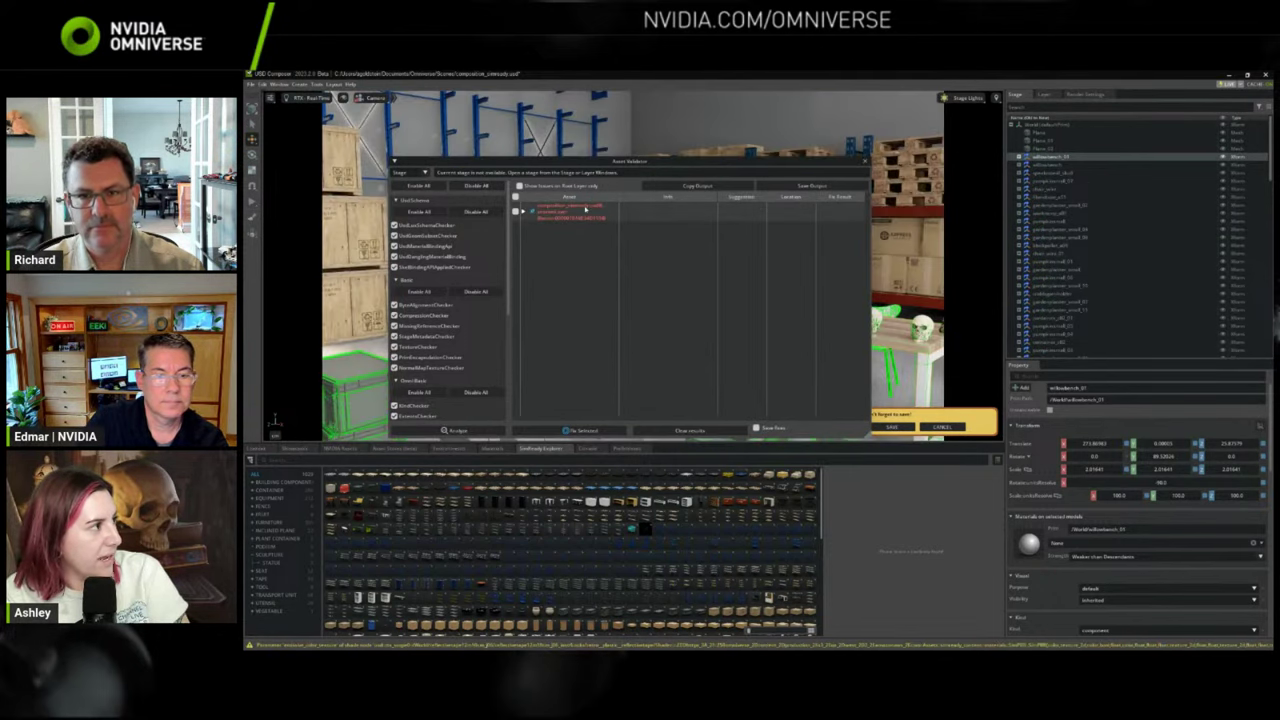
Review the material binding API issues in the validation results, and apply the fixes to all reported issues.
{"action": "mouse_move", "coordinate": [590, 217]}
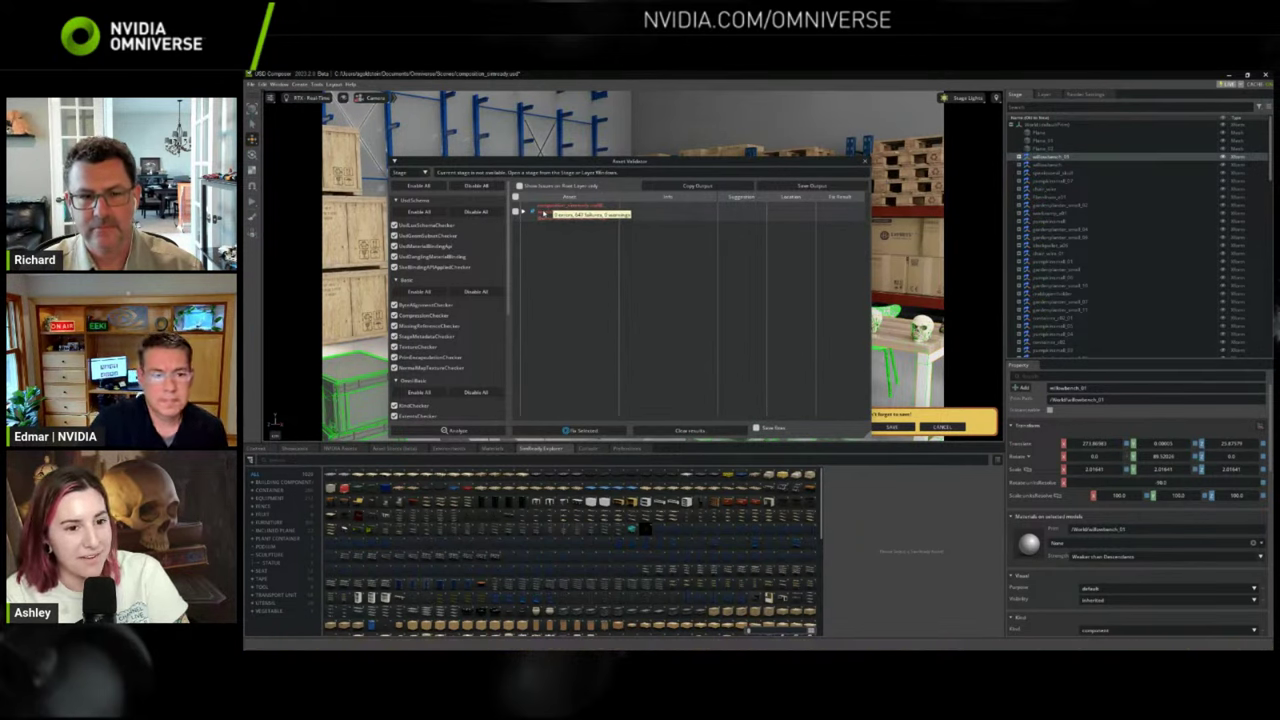
{"action": "left_click", "coordinate": [524, 213]}
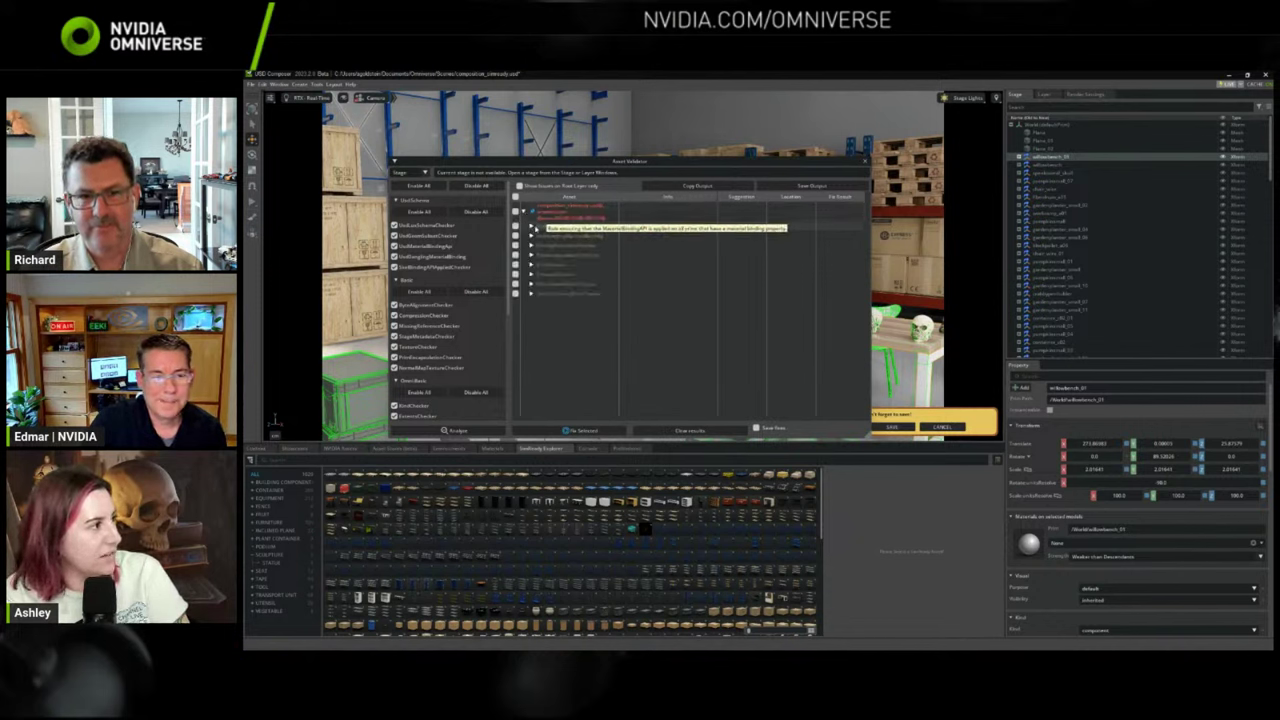
{"action": "left_click", "coordinate": [530, 226]}
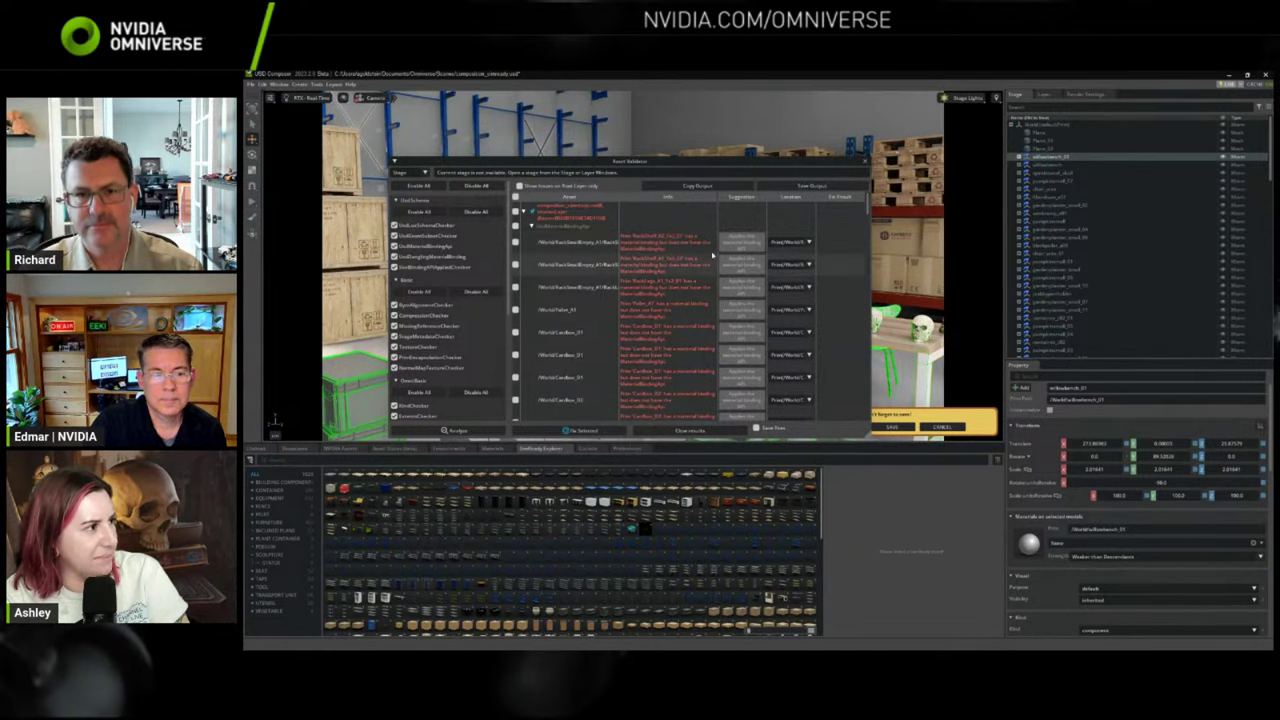
{"action": "scroll", "coordinate": [705, 270], "scroll_direction": "down", "scroll_amount": 5}
{"action": "scroll", "coordinate": [693, 288], "scroll_direction": "down", "scroll_amount": 10}
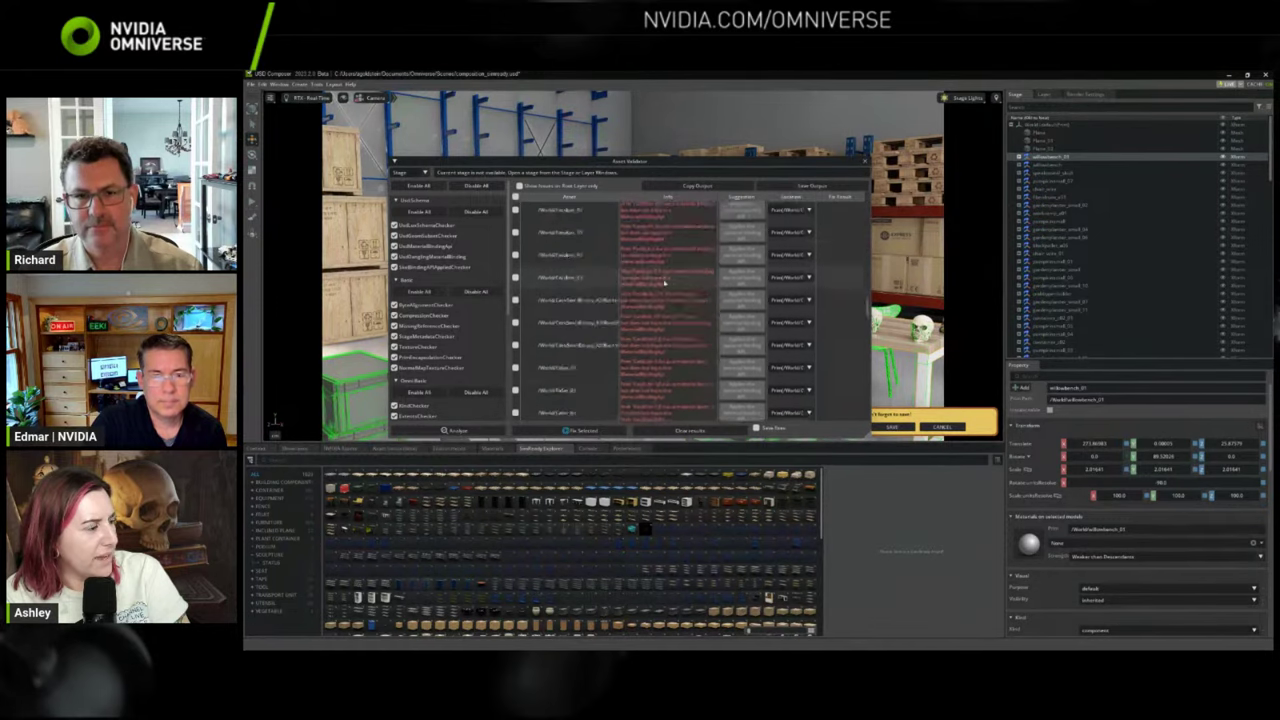
{"action": "scroll", "coordinate": [581, 395], "scroll_direction": "up", "scroll_amount": 10}
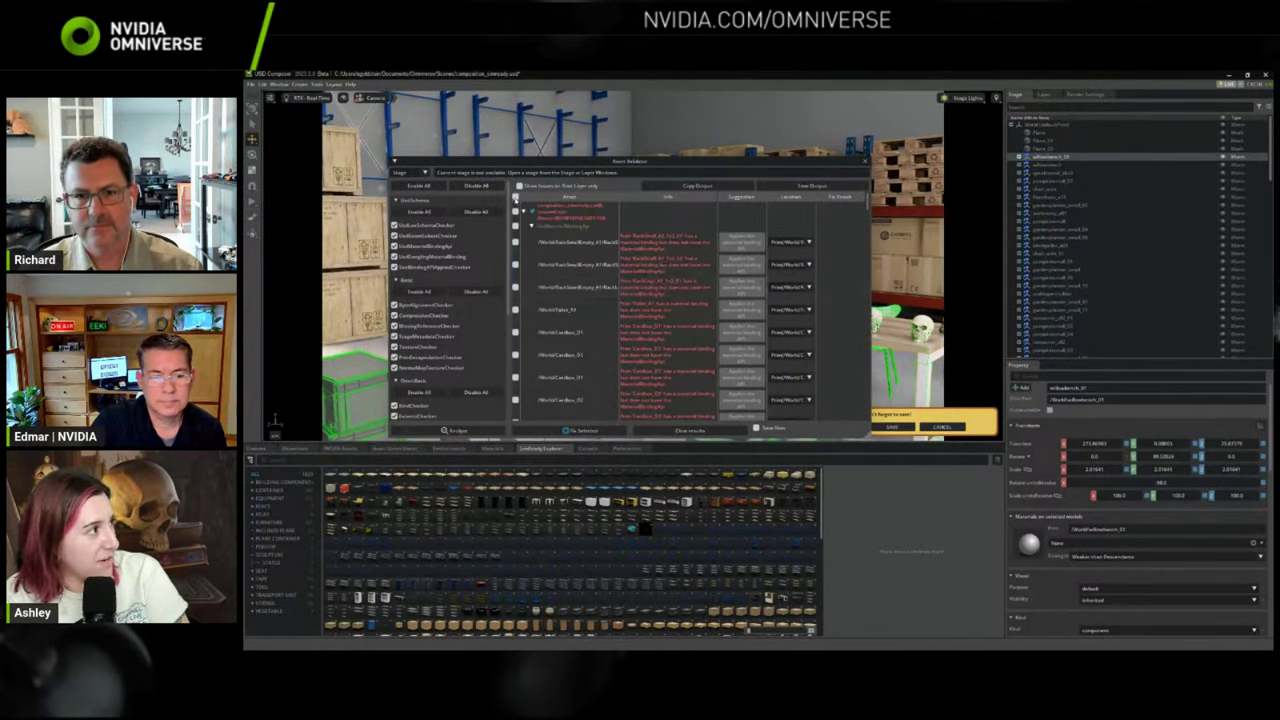
{"action": "left_click", "coordinate": [600, 430]}
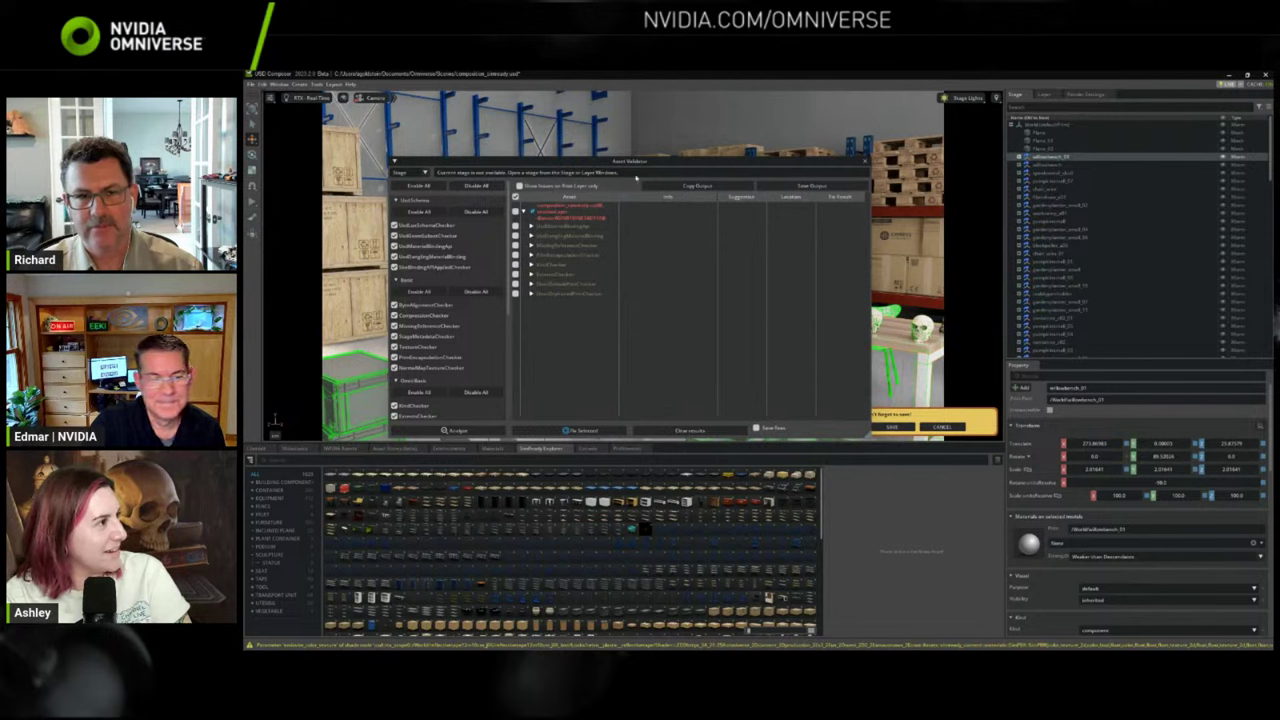
Examine the remaining validation issues for material bindings, missing references and prim encapsulation, and close the Asset Validator.
{"action": "mouse_move", "coordinate": [645, 161]}
{"action": "left_mouse_down"}
{"action": "mouse_move", "coordinate": [725, 271]}
{"action": "mouse_move", "coordinate": [659, 141]}
{"action": "left_mouse_up"}
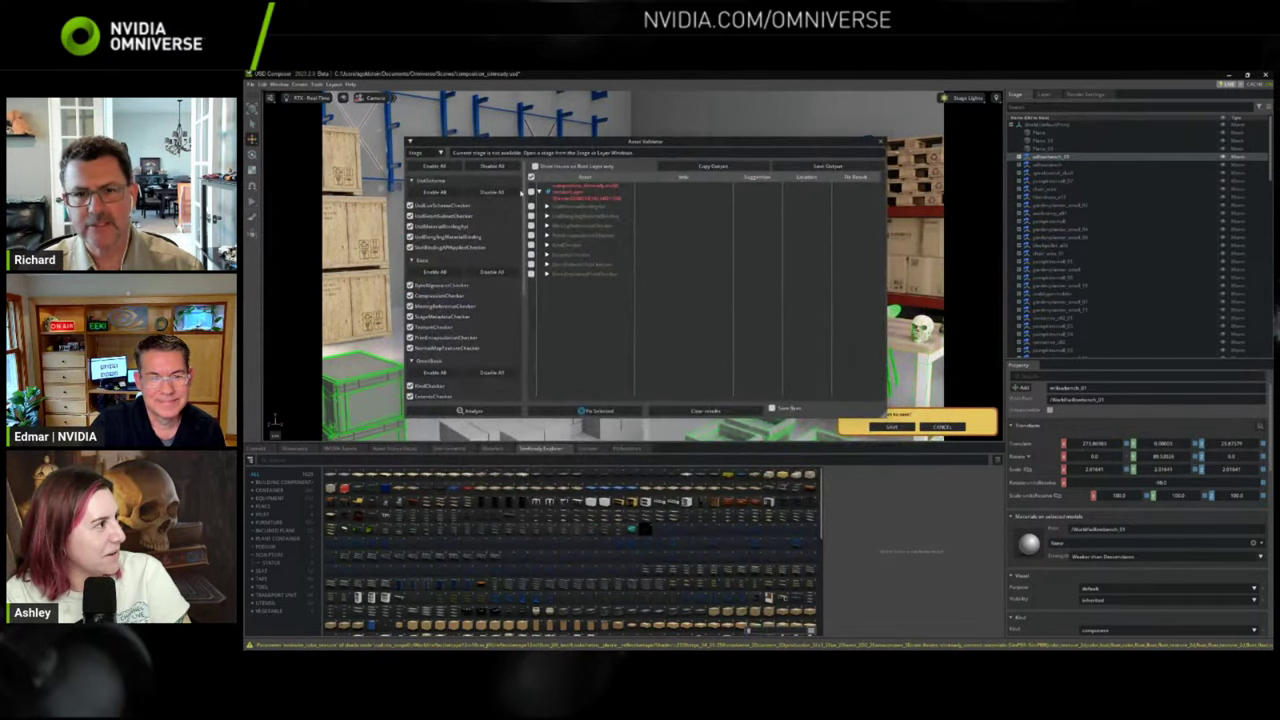
{"action": "left_click", "coordinate": [546, 205]}
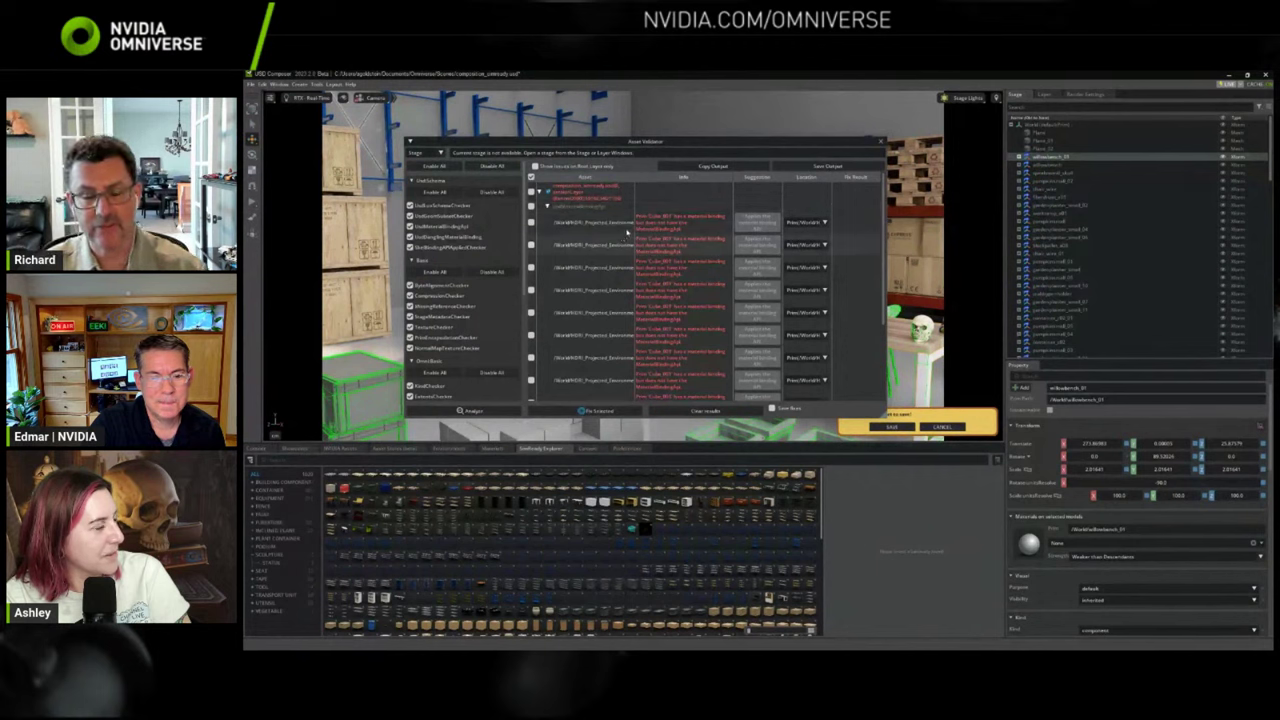
{"action": "scroll", "coordinate": [628, 232], "scroll_direction": "down", "scroll_amount": 5}
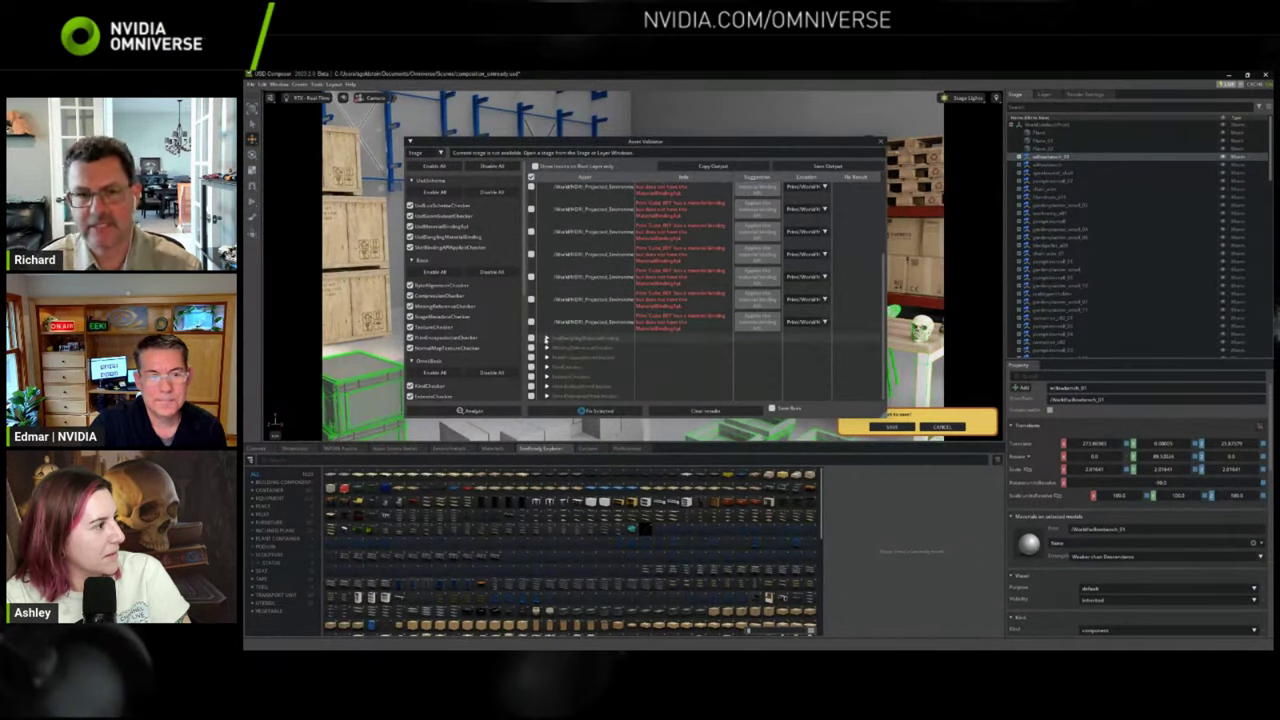
{"action": "scroll", "coordinate": [546, 342], "scroll_direction": "up", "scroll_amount": 3}
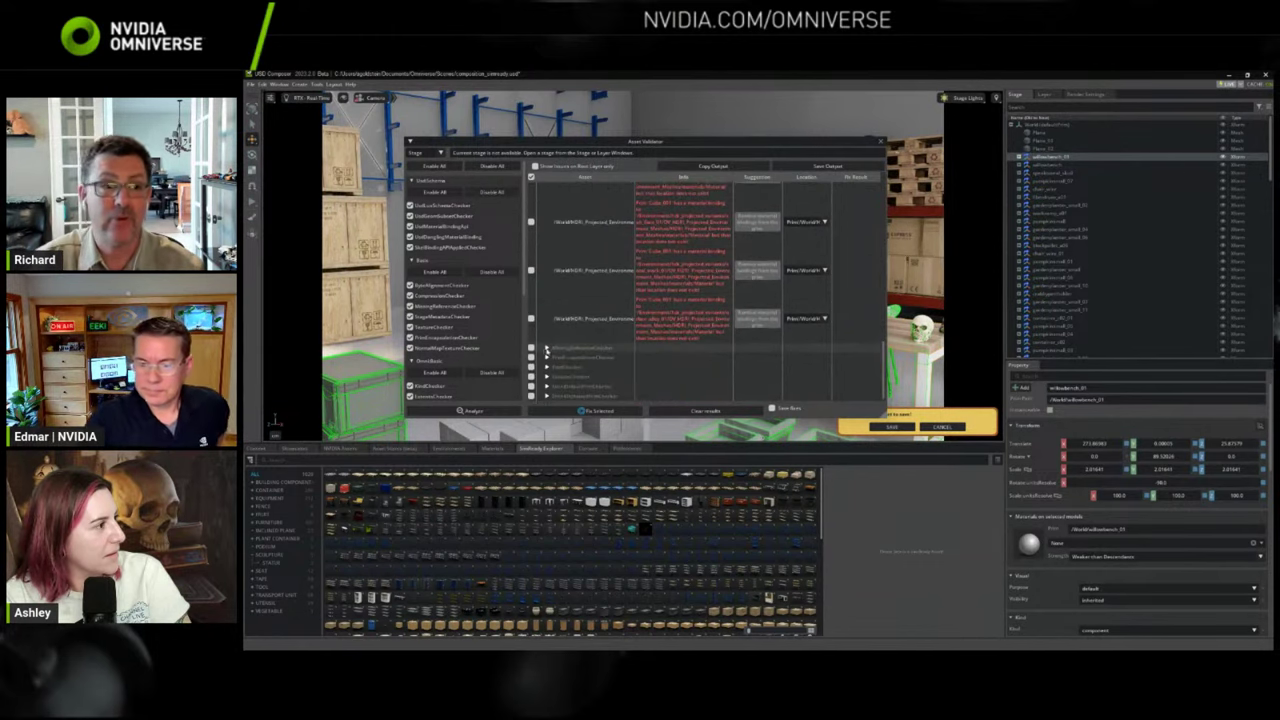
{"action": "left_click", "coordinate": [546, 349]}
{"action": "scroll", "coordinate": [619, 342], "scroll_direction": "down", "scroll_amount": 3}
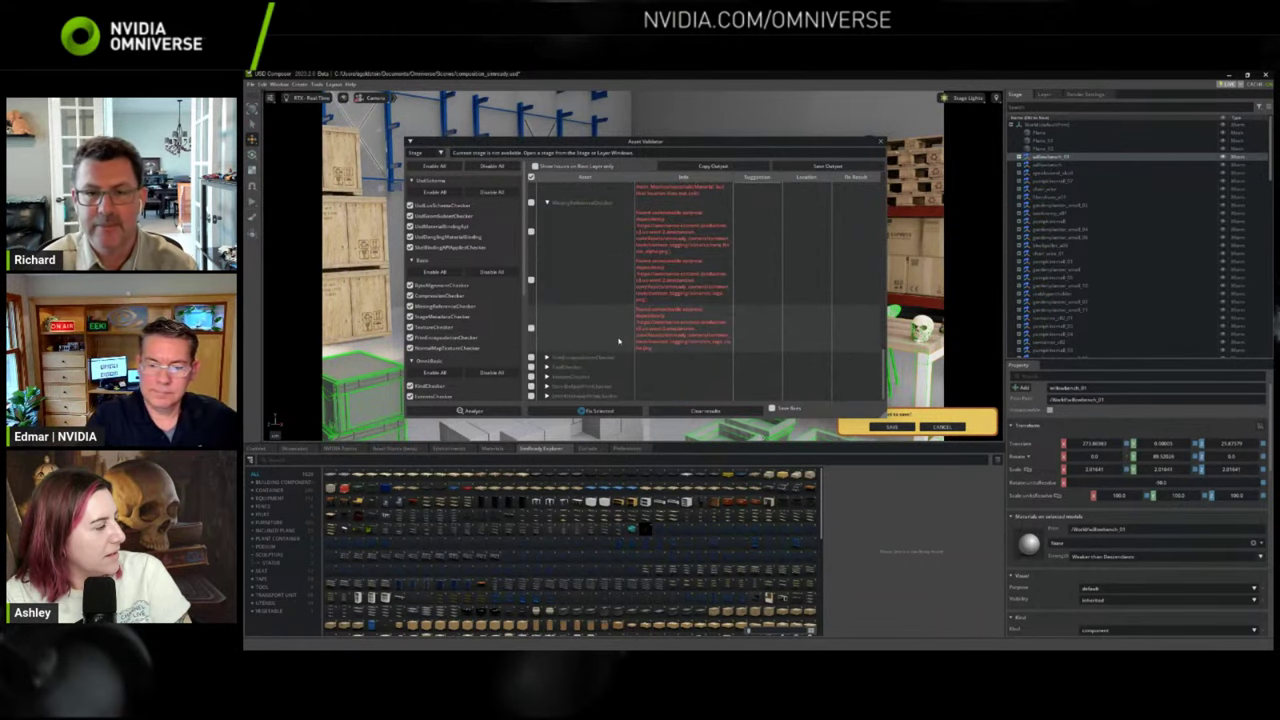
{"action": "left_click", "coordinate": [548, 357]}
{"action": "scroll", "coordinate": [577, 349], "scroll_direction": "down", "scroll_amount": 2}
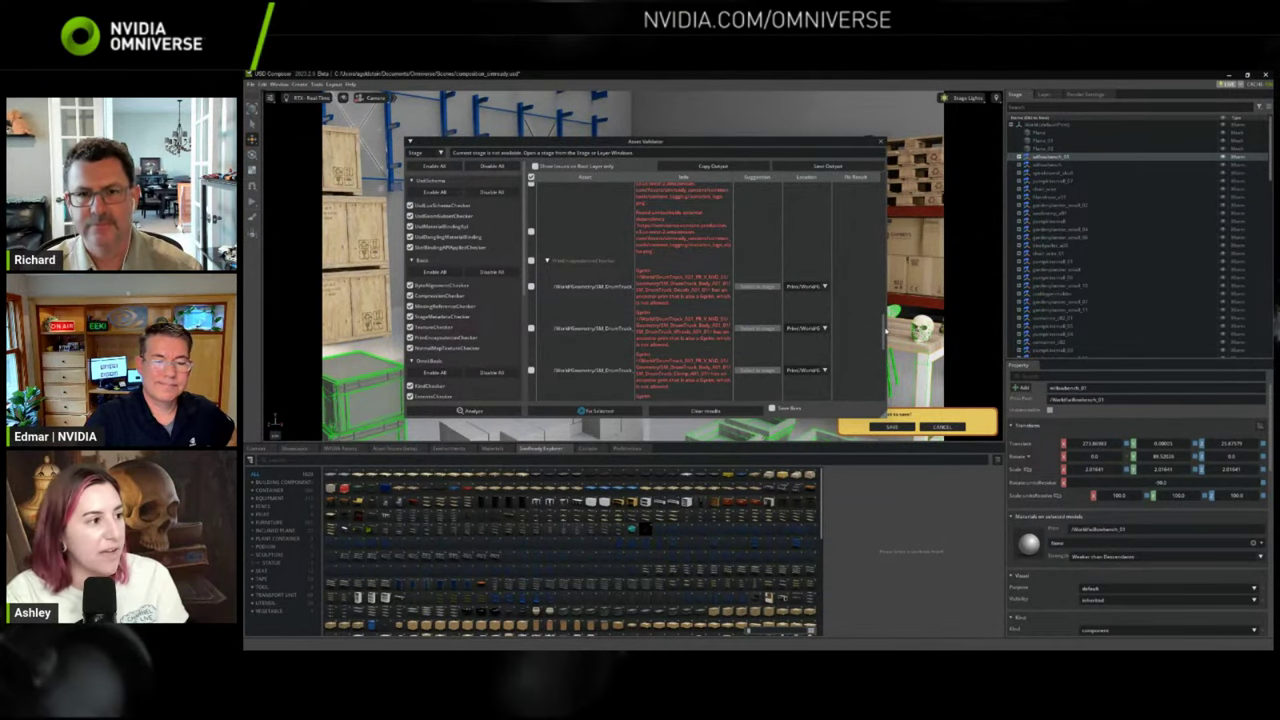
{"action": "left_click_drag", "start_coordinate": [883, 333], "coordinate": [886, 183]}
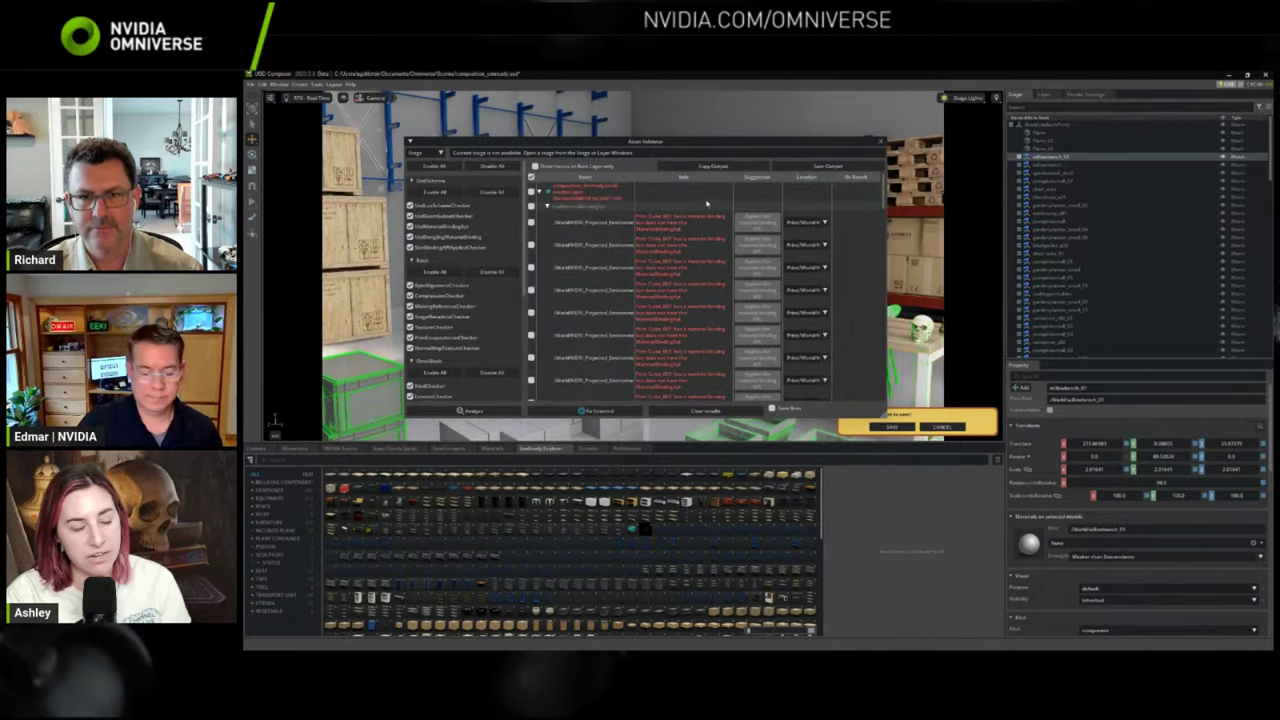
{"action": "left_click", "coordinate": [879, 142]}
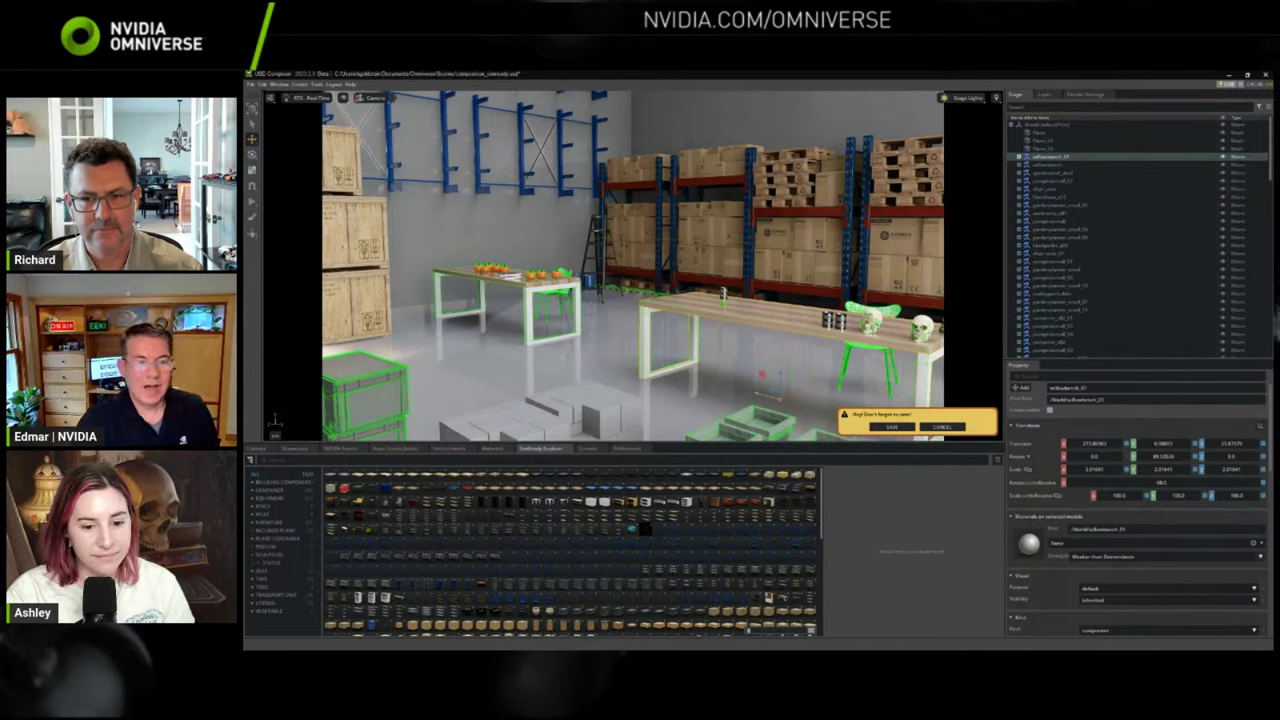